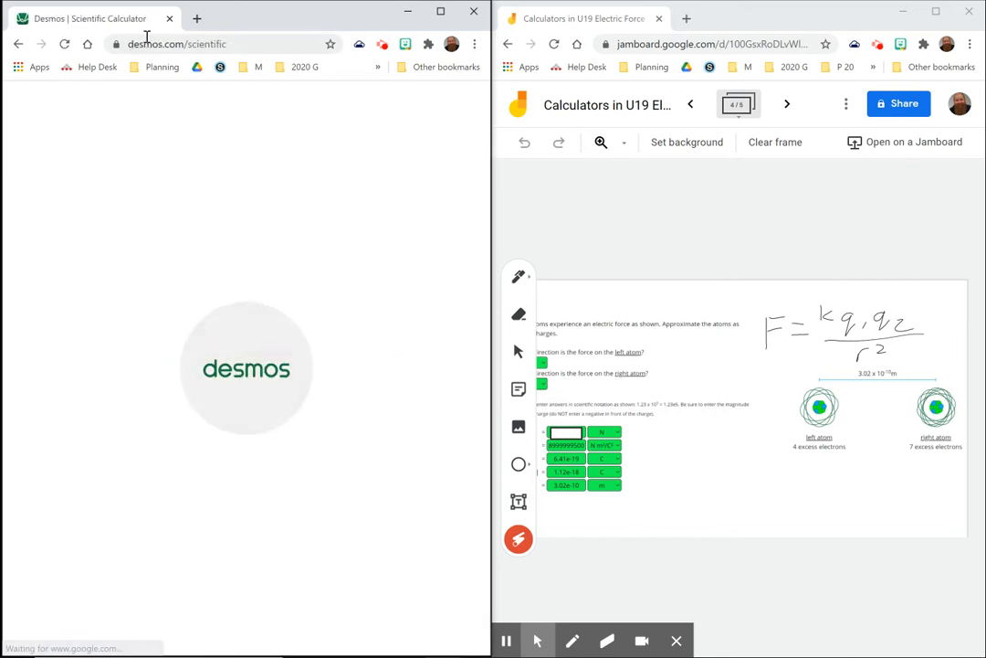
- Highlight the calculator's web address and trace the handwritten formula F = kq₁q₂/r² with the laser pointer
drag(142, 43, 235, 49)
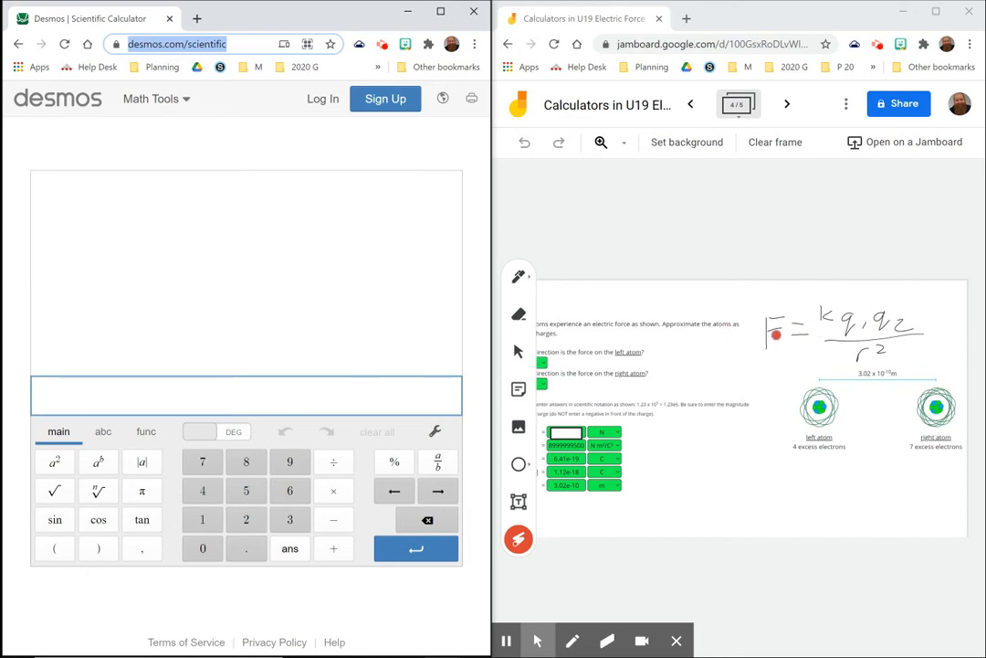
mouse_move(768, 349)
mouse_down()
mouse_move(880, 365)
mouse_move(730, 363)
mouse_move(850, 317)
mouse_up()
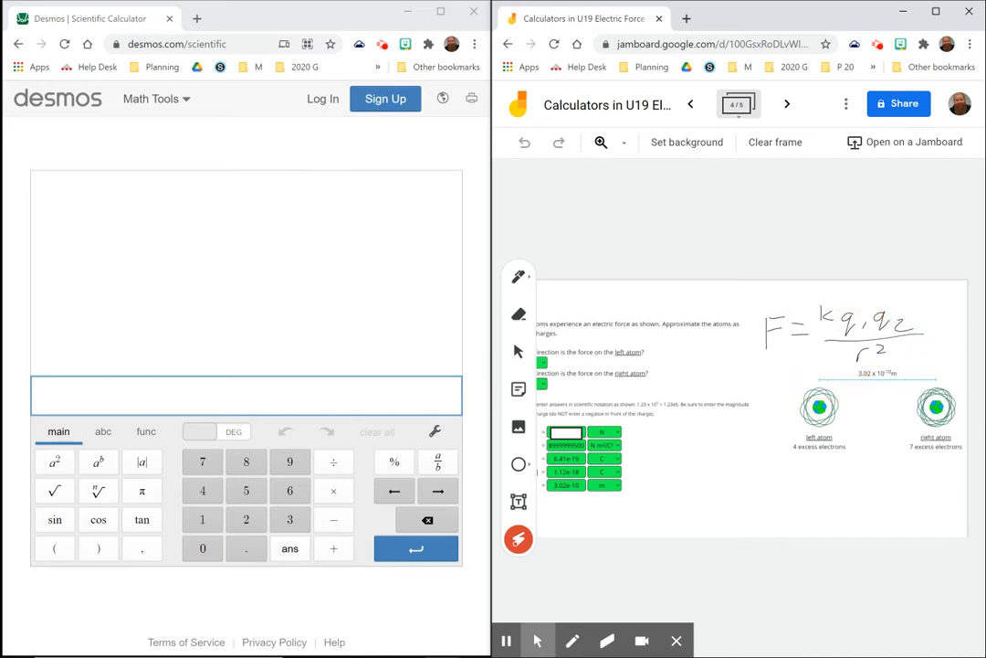
mouse_move(820, 333)
mouse_down()
mouse_move(946, 336)
mouse_move(874, 374)
mouse_up()
mouse_move(923, 311)
mouse_down()
mouse_move(852, 340)
mouse_move(861, 298)
mouse_up()
- Start the numerator in the Desmos calculator with an outer opening parenthesis and the Coulomb constant factor (9·10^9)
click(246, 395)
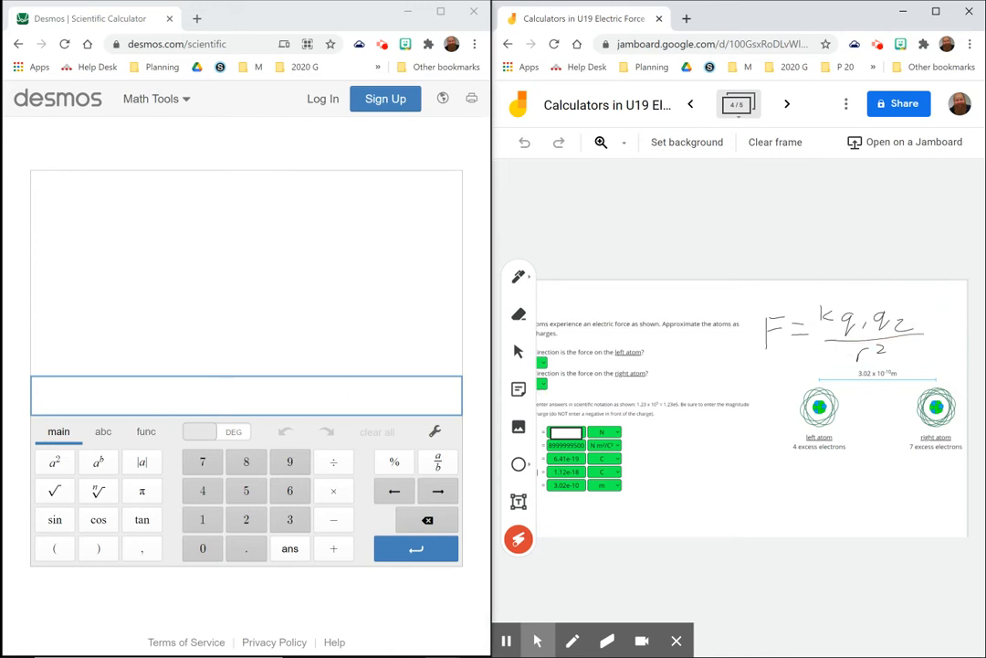
text((()
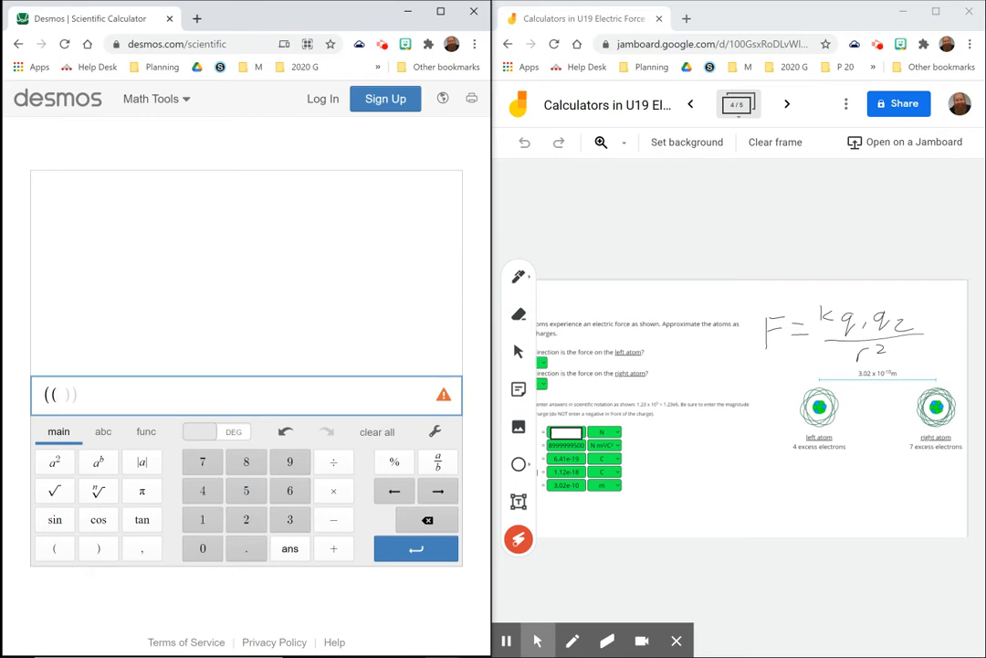
mouse_move(809, 334)
mouse_down()
mouse_move(833, 304)
mouse_move(815, 307)
mouse_up()
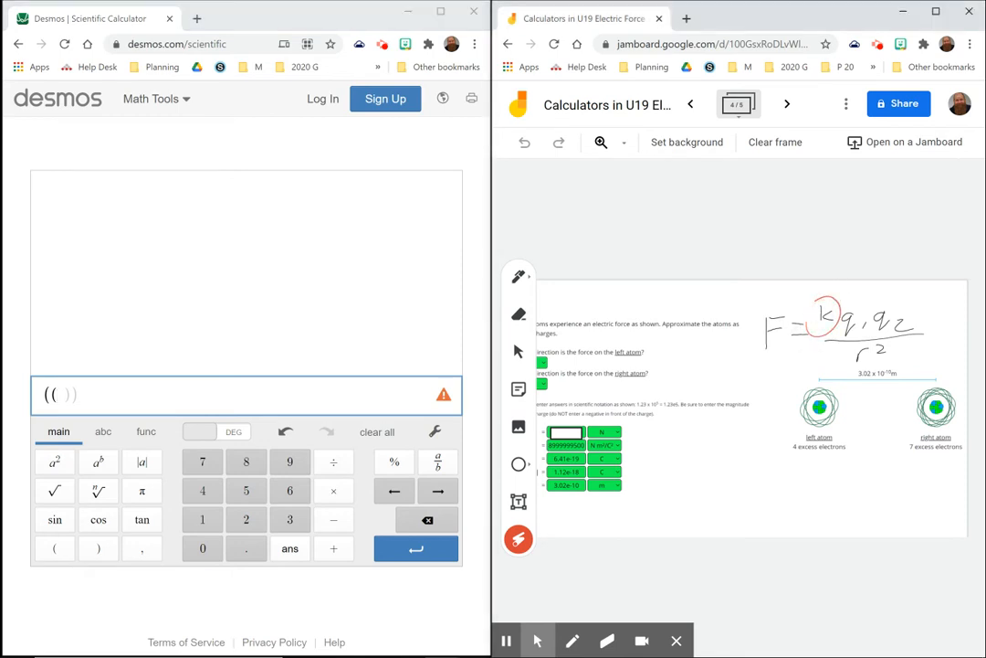
key(alt+Tab)
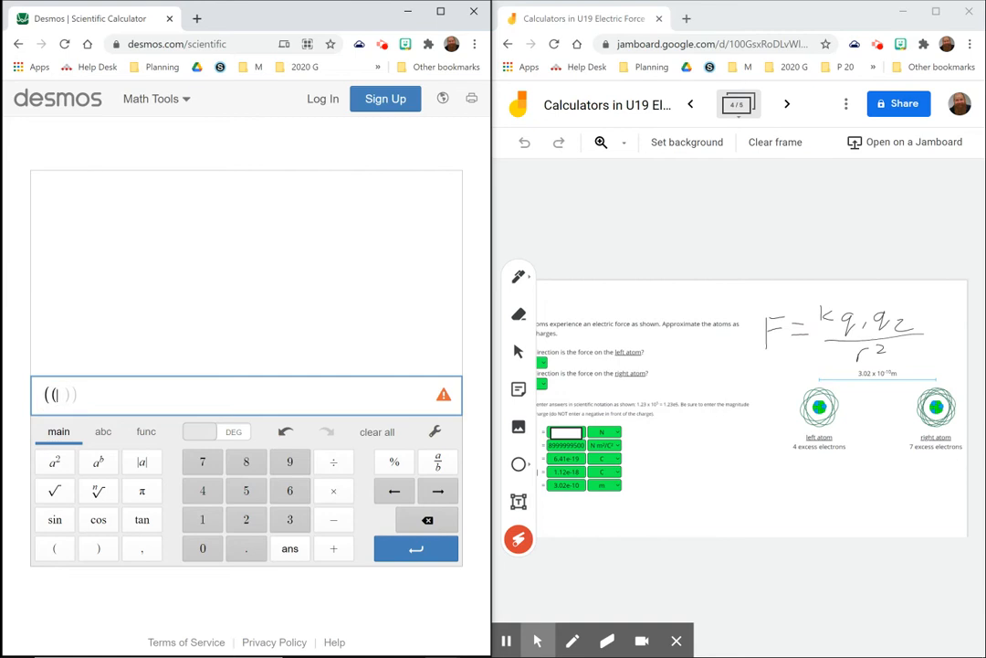
text(9*1)
text(0)
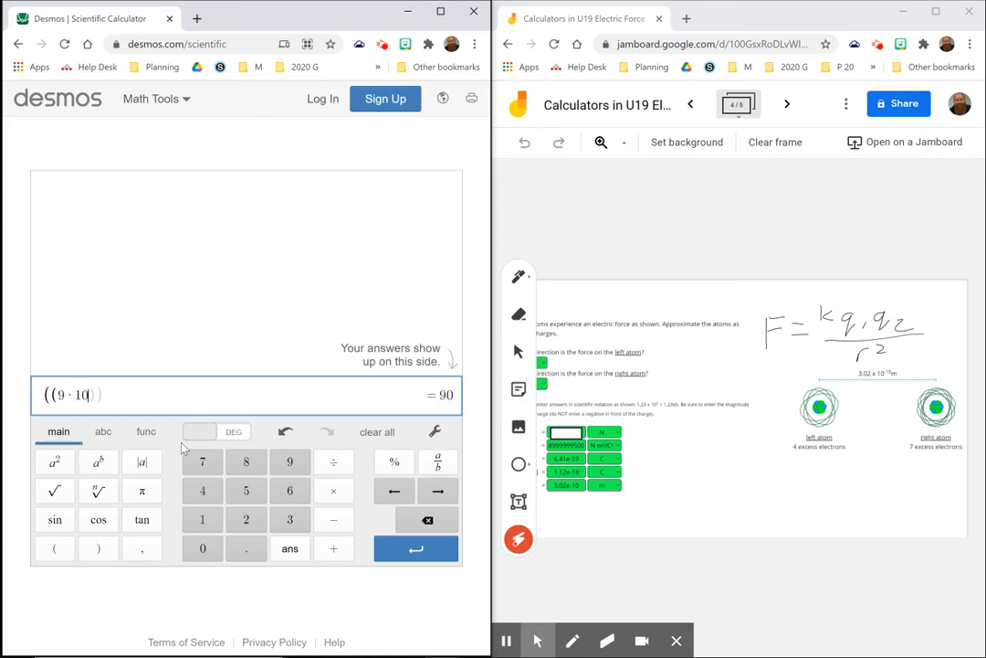
click(98, 463)
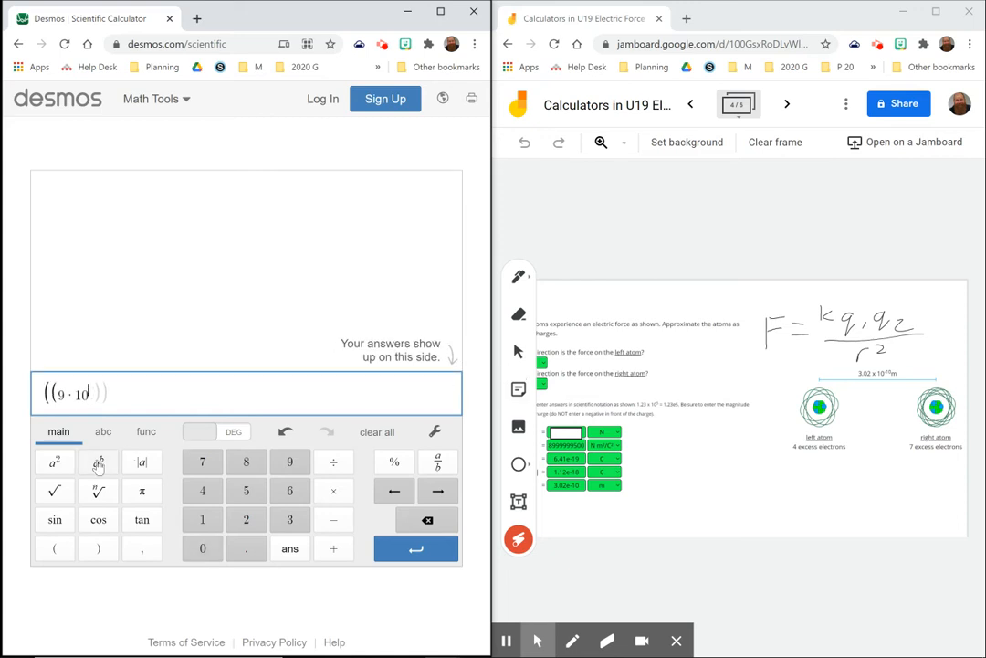
text(9)
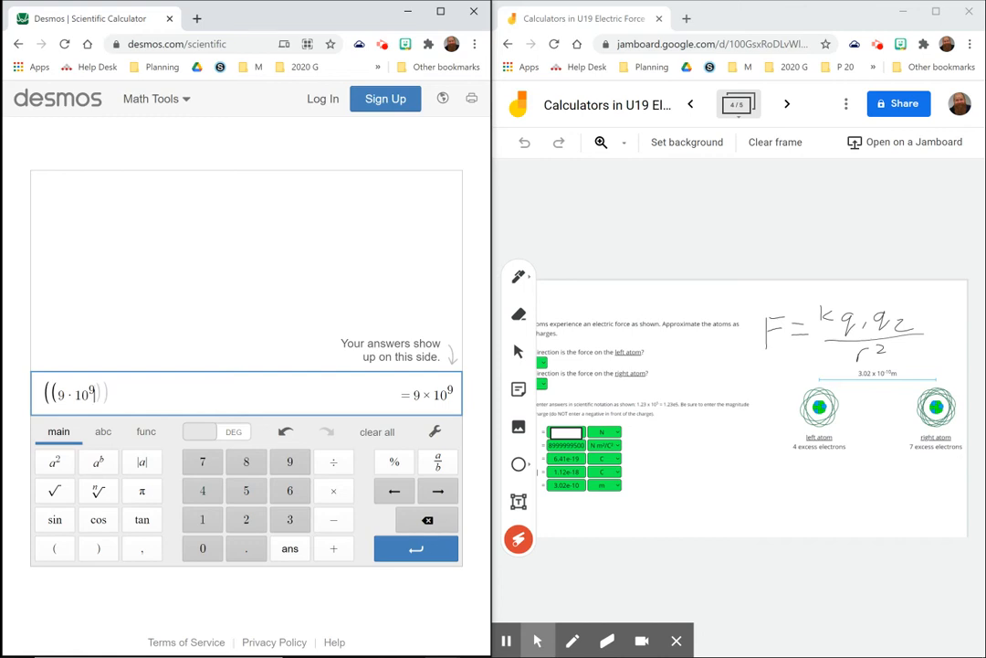
text()()
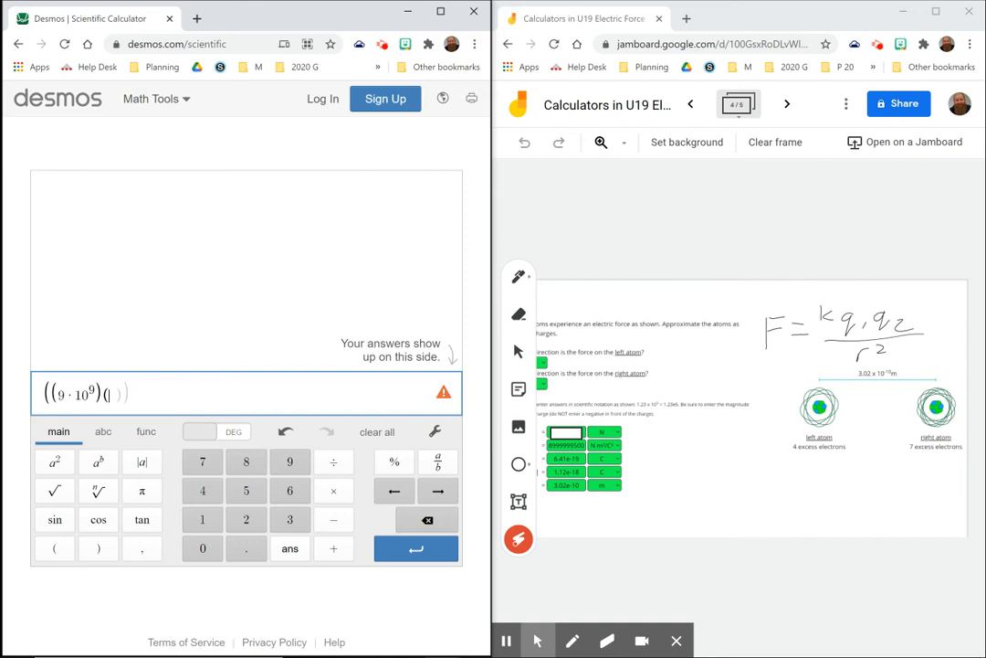
- Multiply the expression by the first charge from the answer table, entered as the factor (6.41·10^-19)
mouse_move(587, 479)
mouse_down()
mouse_move(649, 445)
mouse_move(608, 479)
mouse_move(594, 452)
mouse_move(592, 467)
mouse_up()
click(289, 491)
key(BackSpace)
key(Left)
key(Left)
text(6.4)
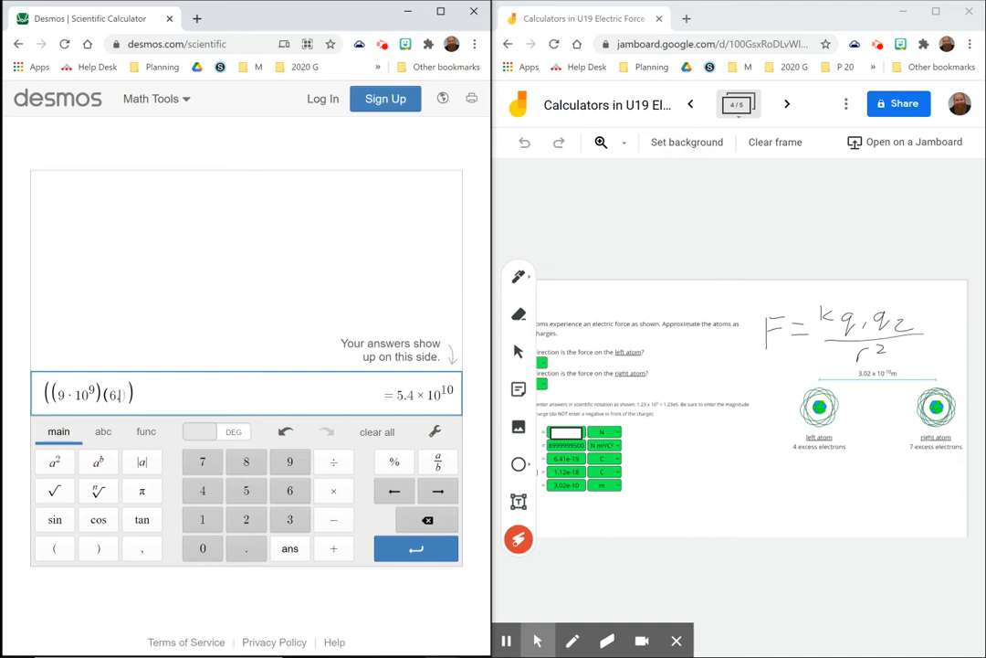
text(1*)
text(10)
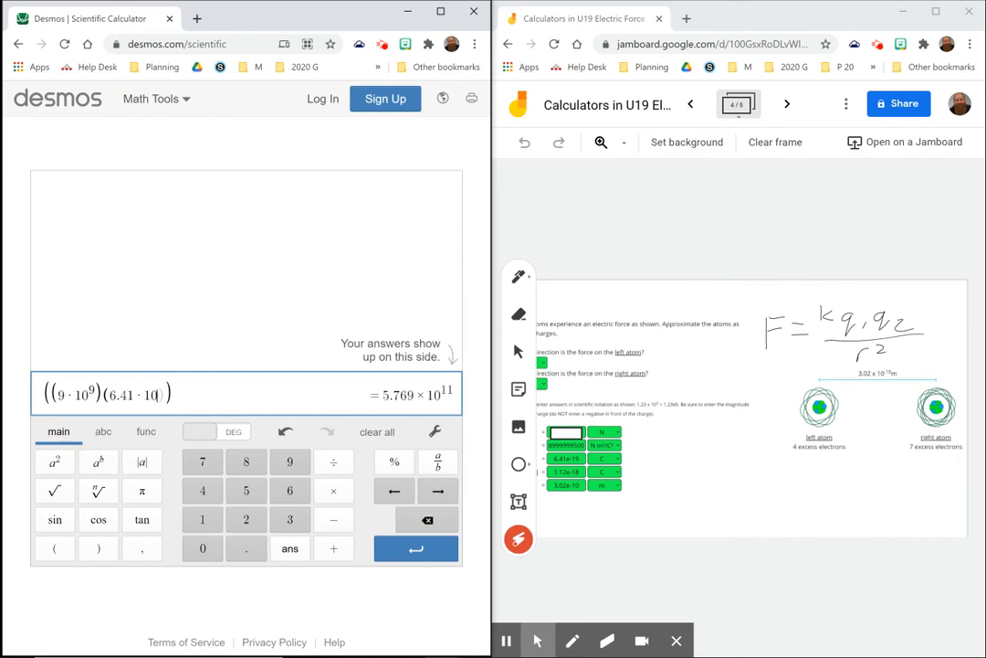
text(^)
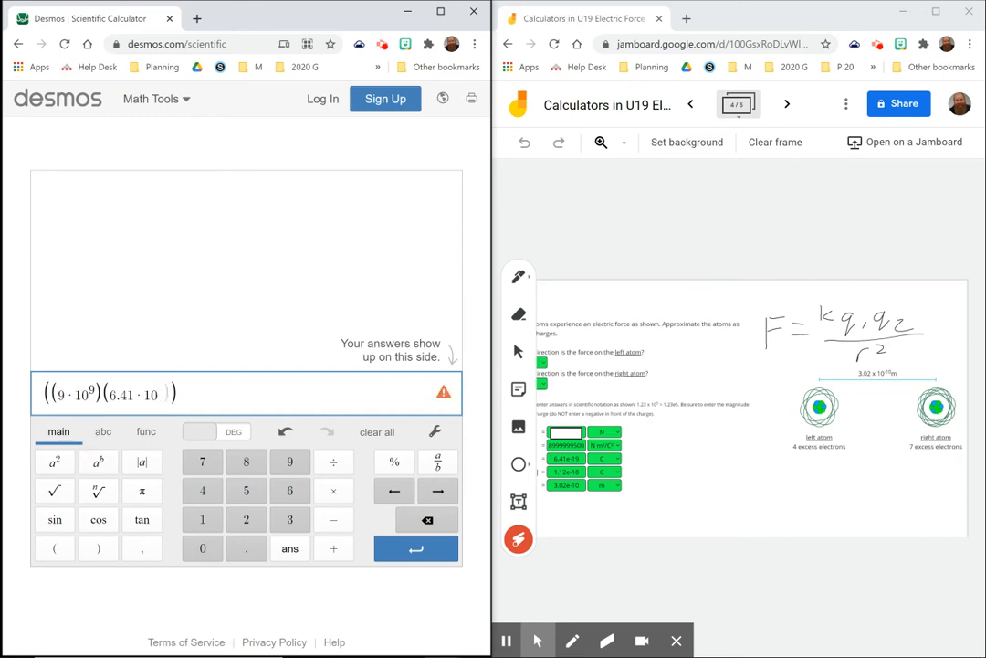
text(-19)
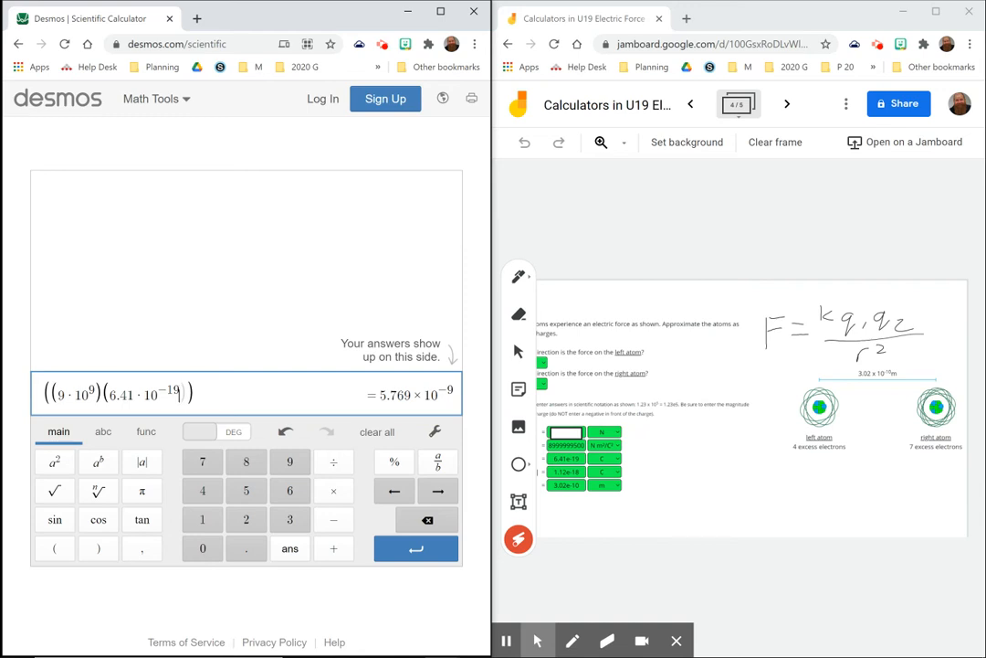
text()()
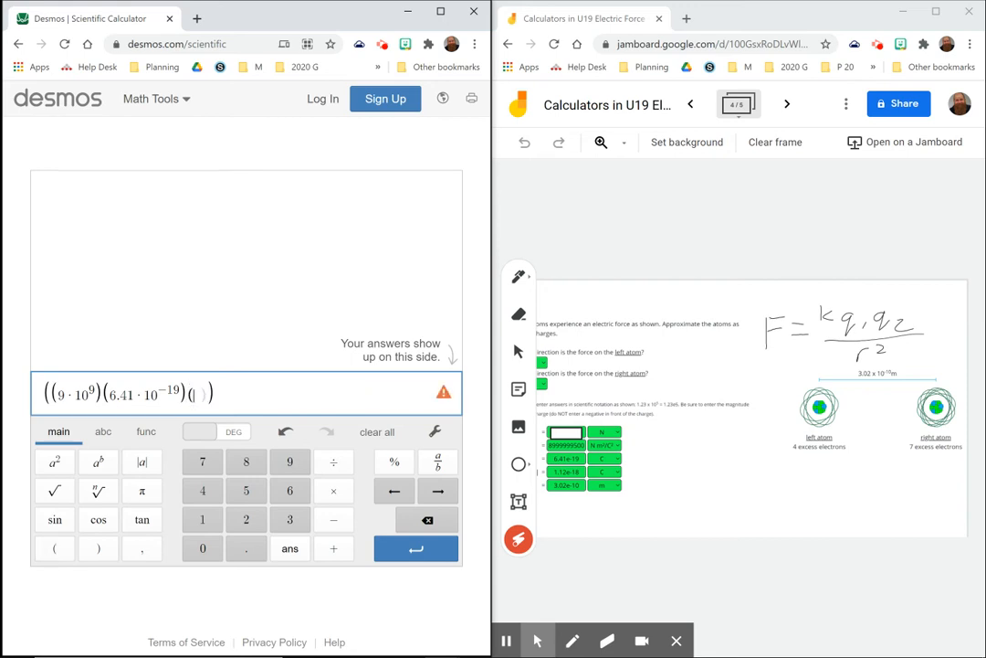
- Point out the second charge in the problem and multiply the expression by the factor (1.12·10^-18)
mouse_move(902, 313)
mouse_down()
mouse_move(892, 337)
mouse_move(879, 315)
mouse_up()
drag(554, 478, 585, 479)
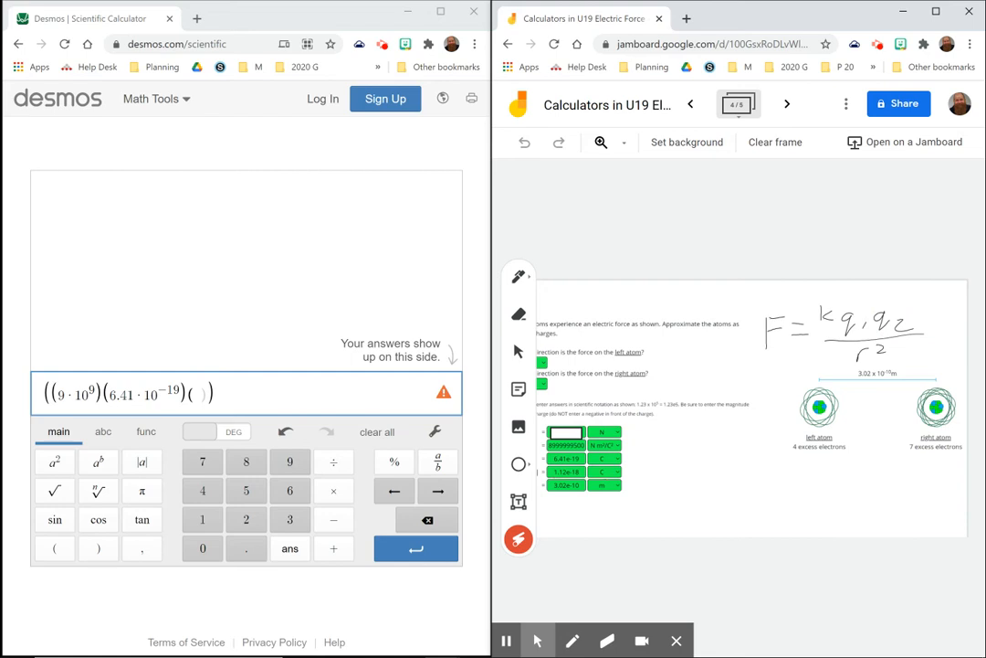
click(195, 395)
text(1.12)
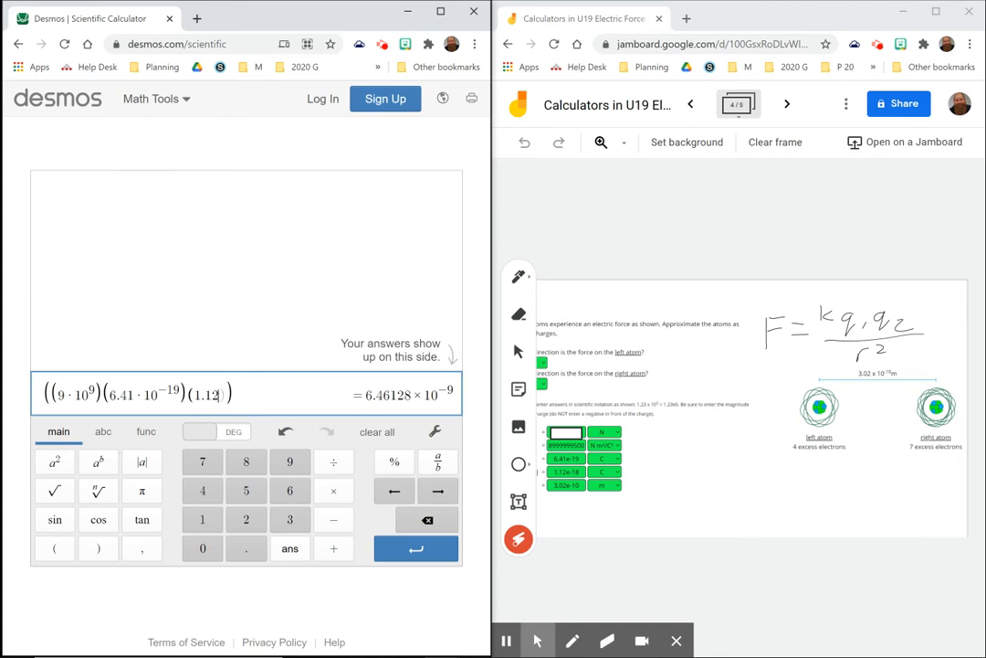
text(*10)
text(^)
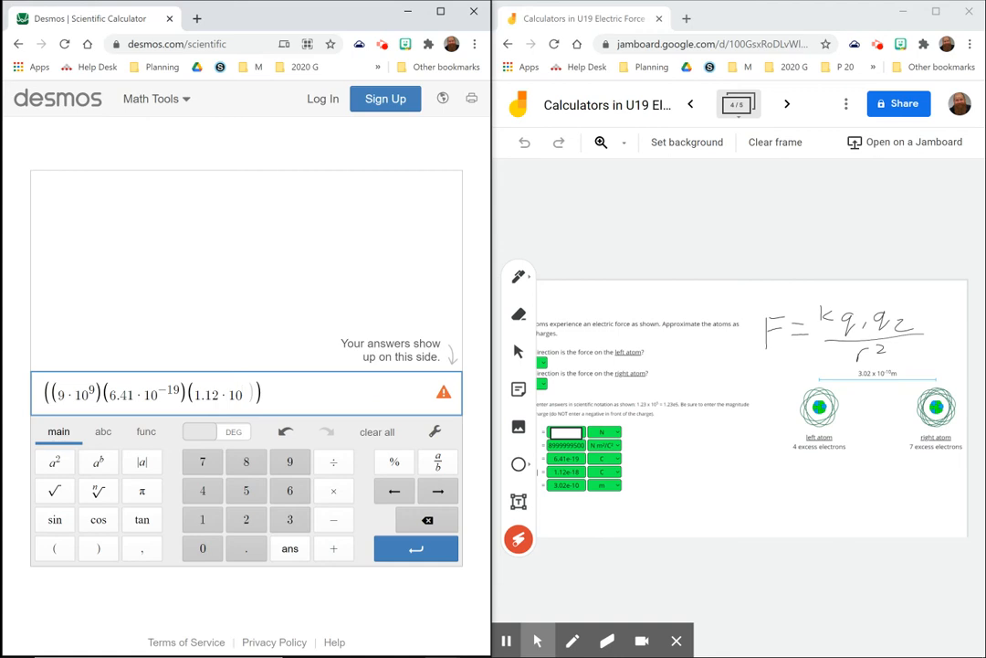
text(-18)
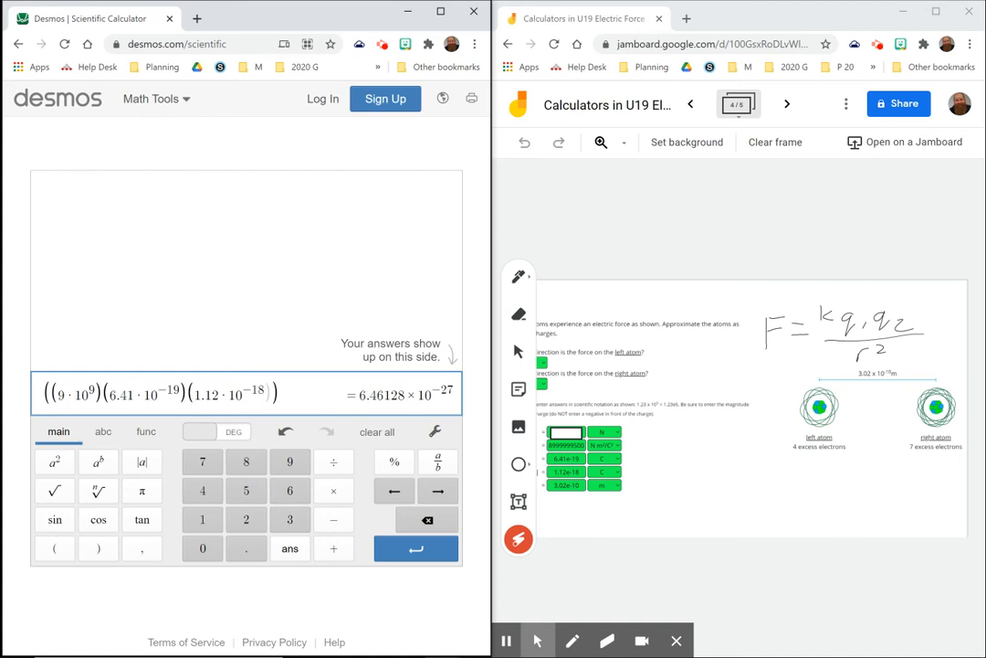
text(0)
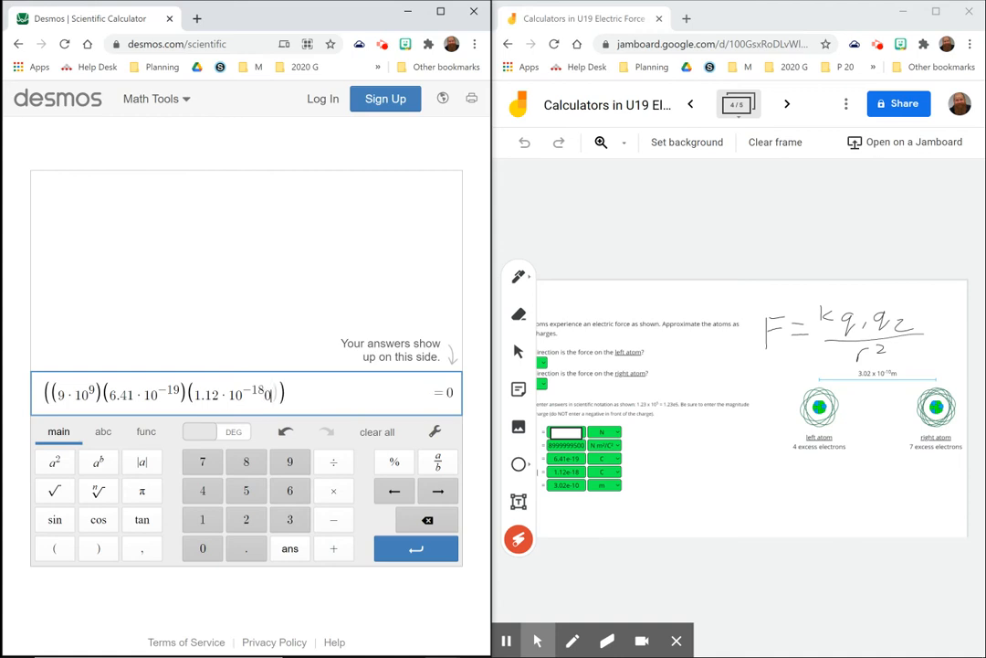
key(BackSpace)
text())
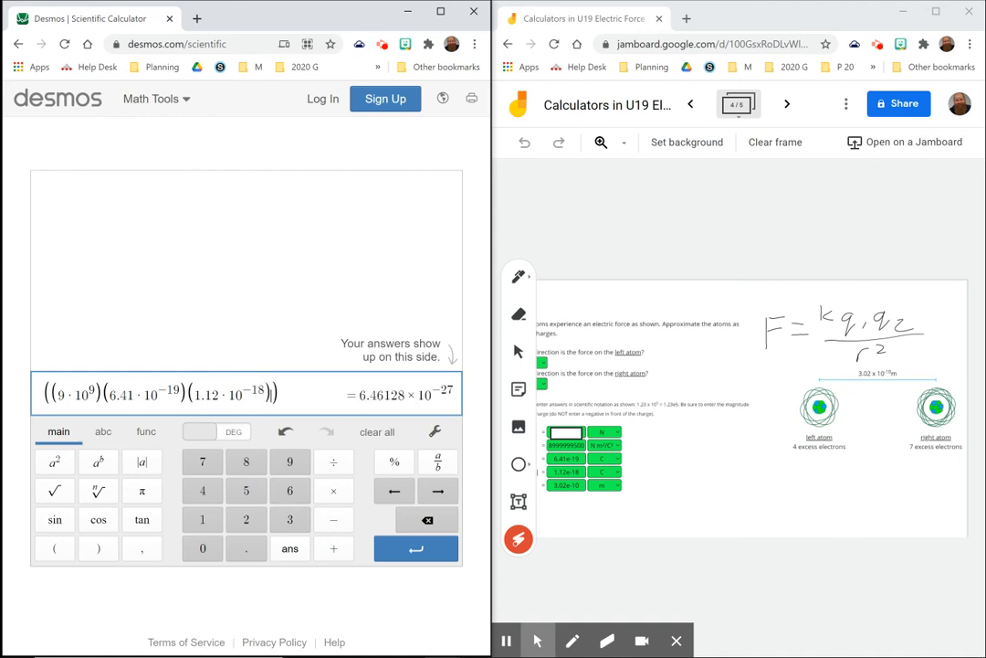
- Close the numerator's outer parenthesis and divide it by the squared distance, entered as (3.02·10^-10)^2
text()/)
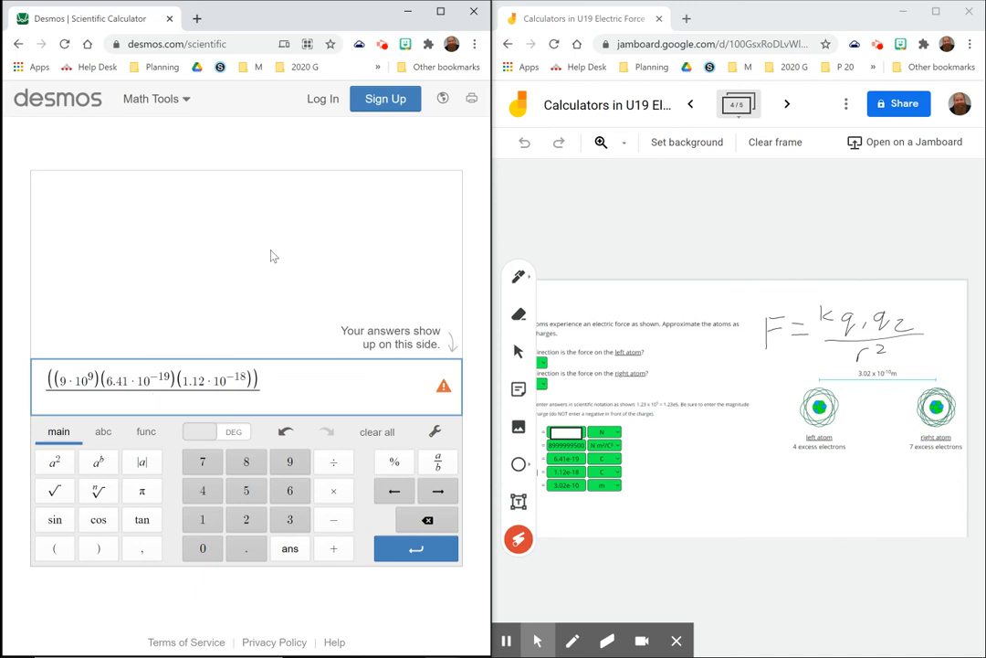
text(()
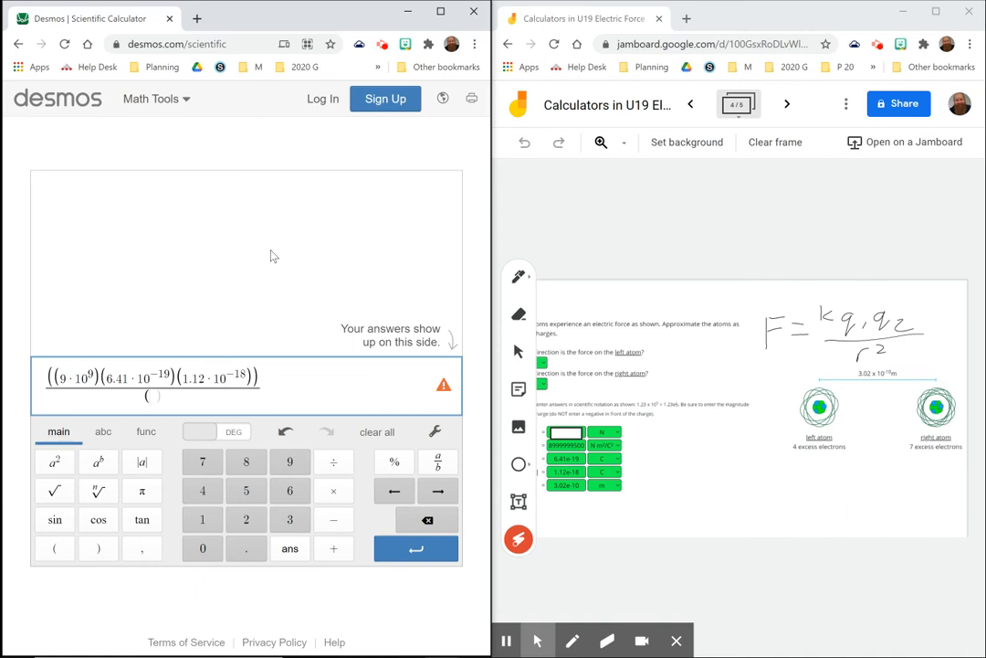
drag(870, 349, 899, 361)
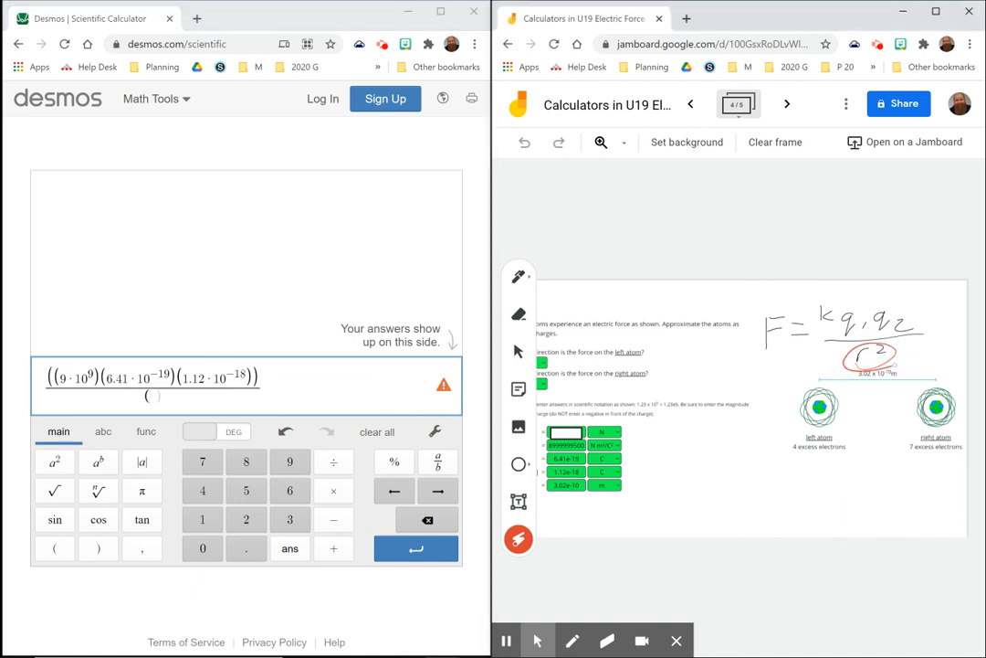
mouse_move(568, 496)
mouse_down()
mouse_move(619, 478)
mouse_move(605, 498)
mouse_up()
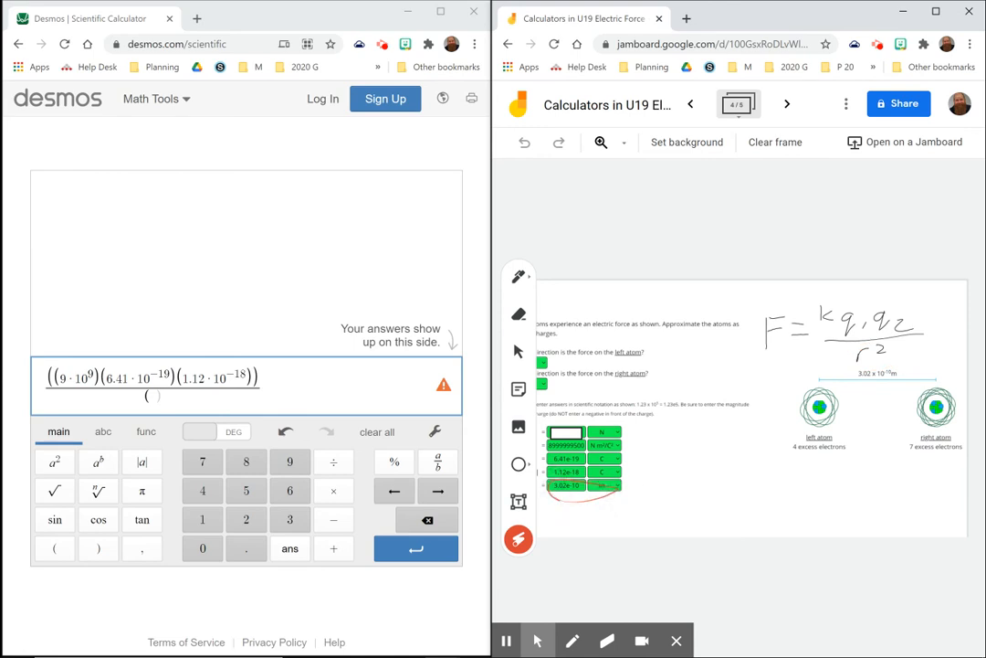
click(150, 395)
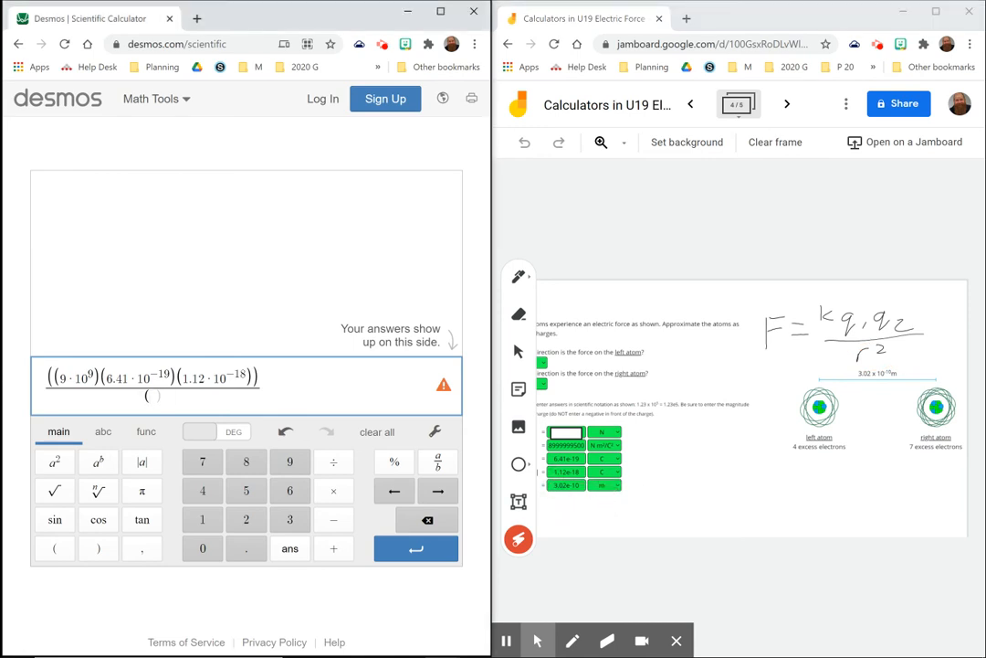
text(3.02)
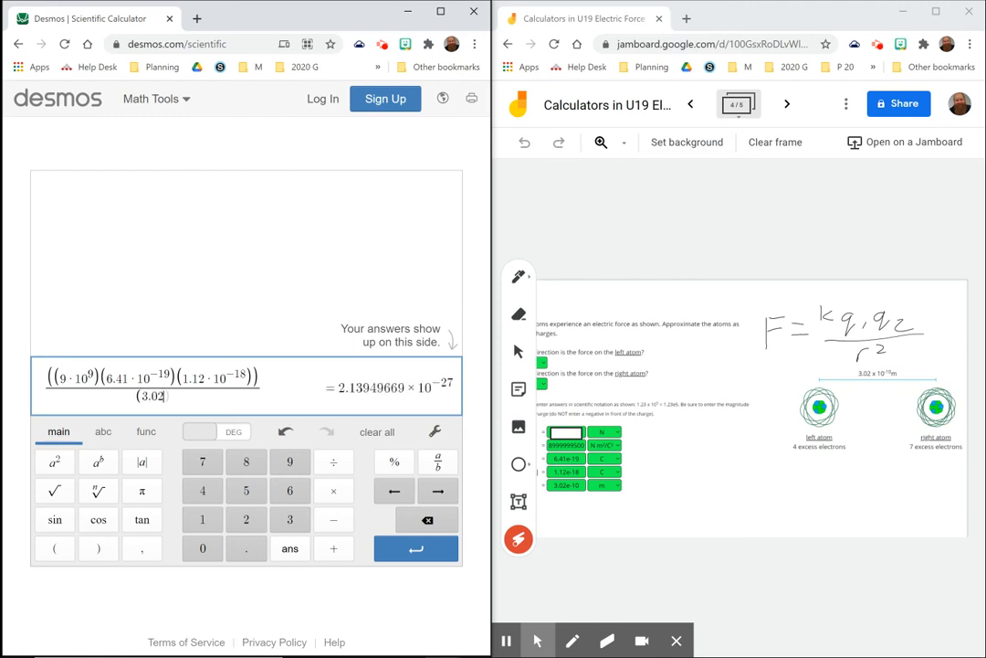
text(*)
text(10)
text(^)
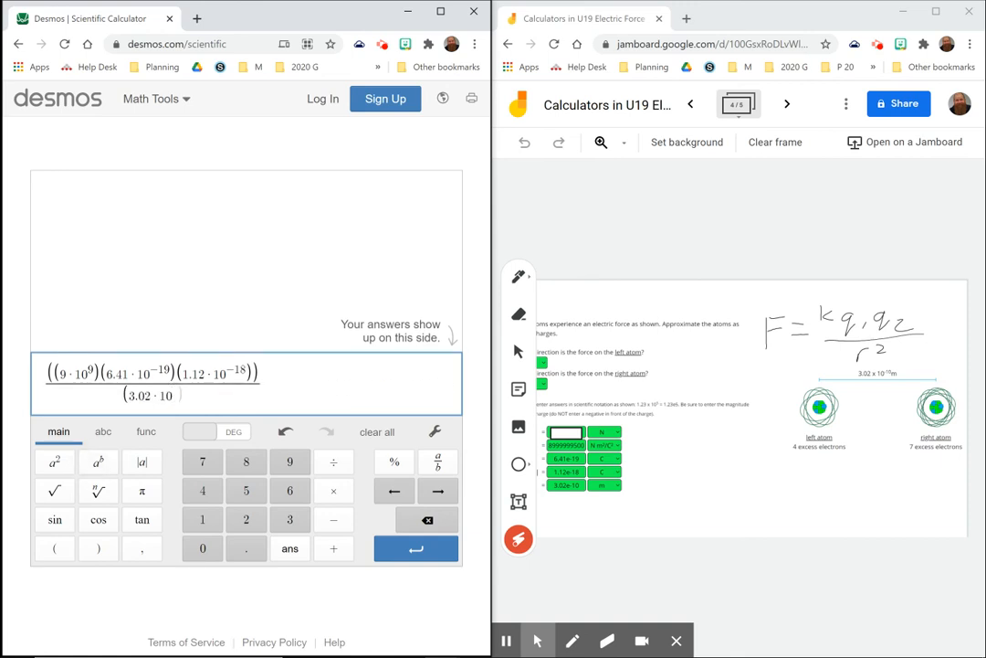
text(-10)
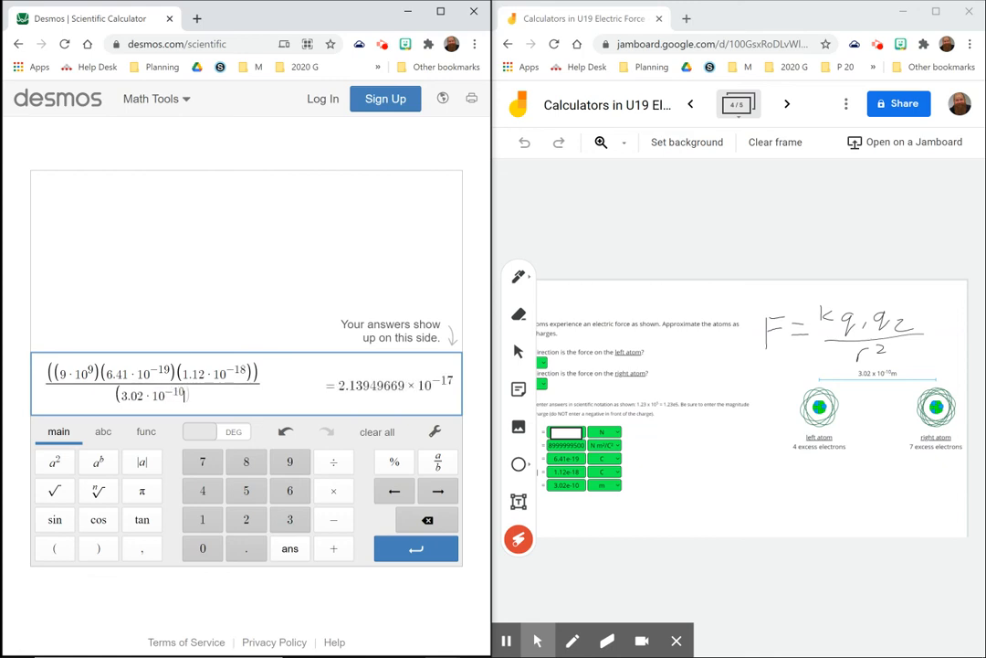
text())
text(^)
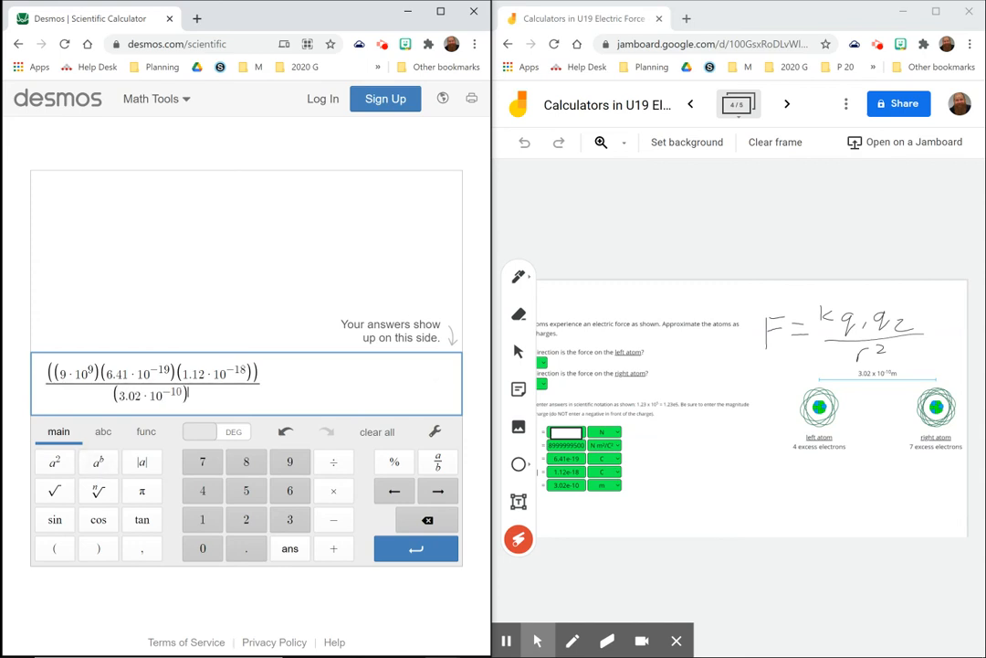
text(2)
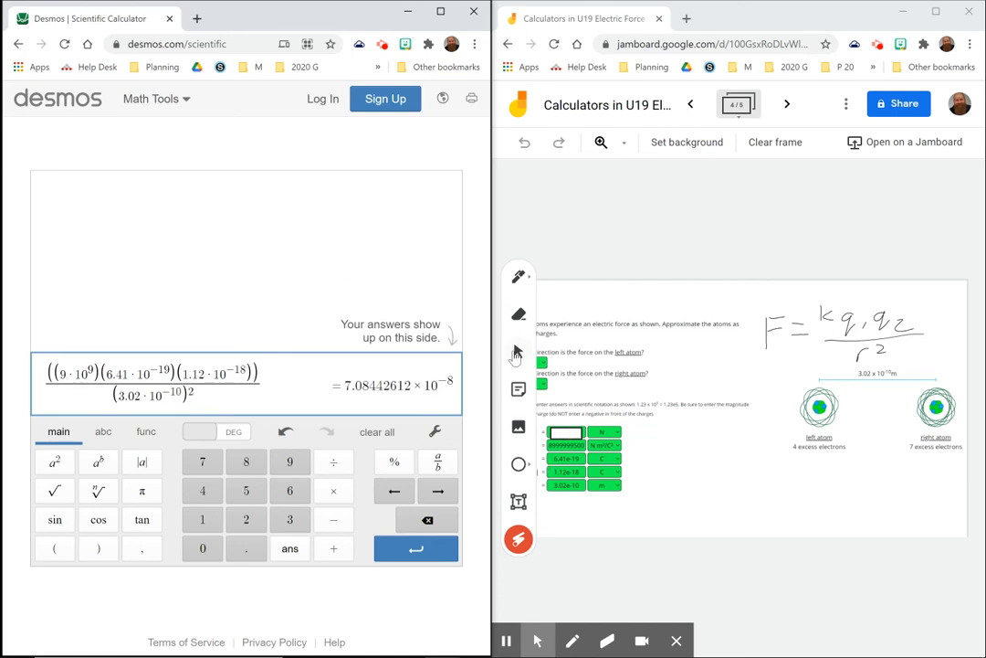
- Remove the white rectangle covering the force answer in the Jamboard's answer table
click(518, 351)
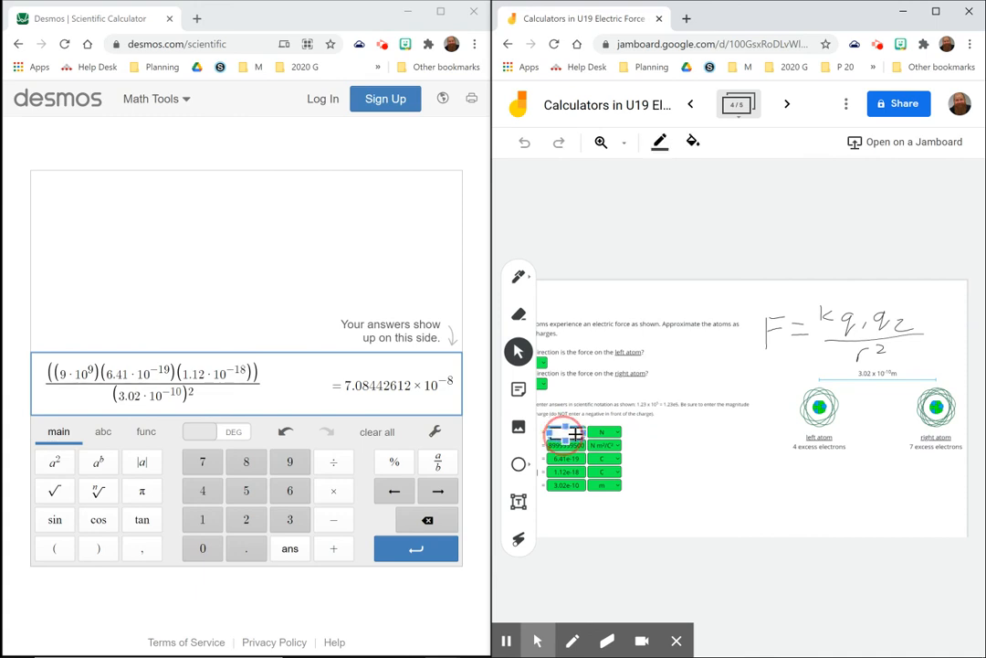
drag(572, 435, 571, 433)
click(689, 446)
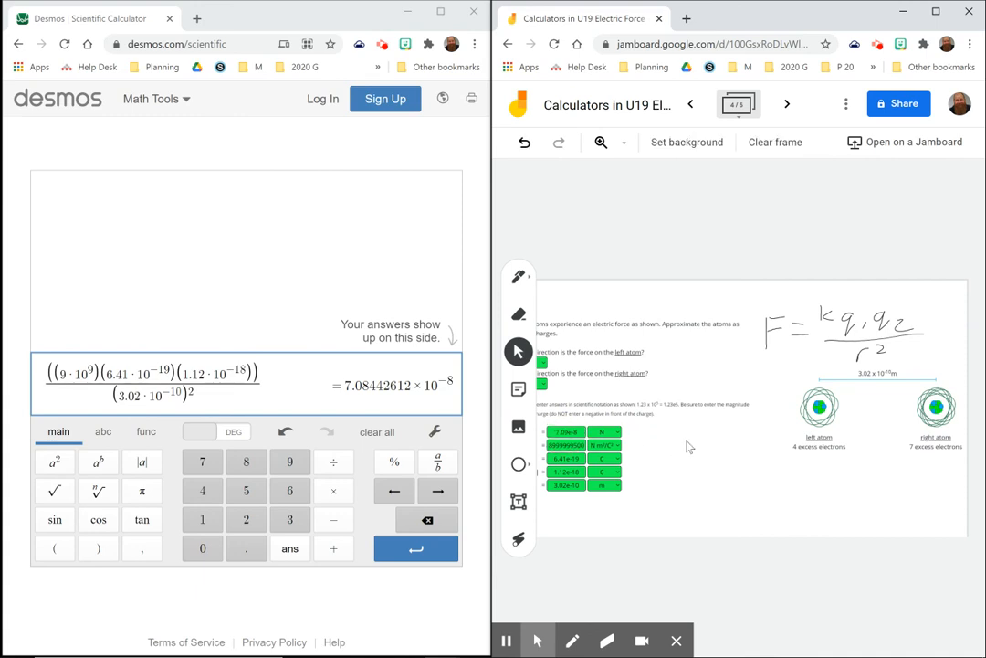